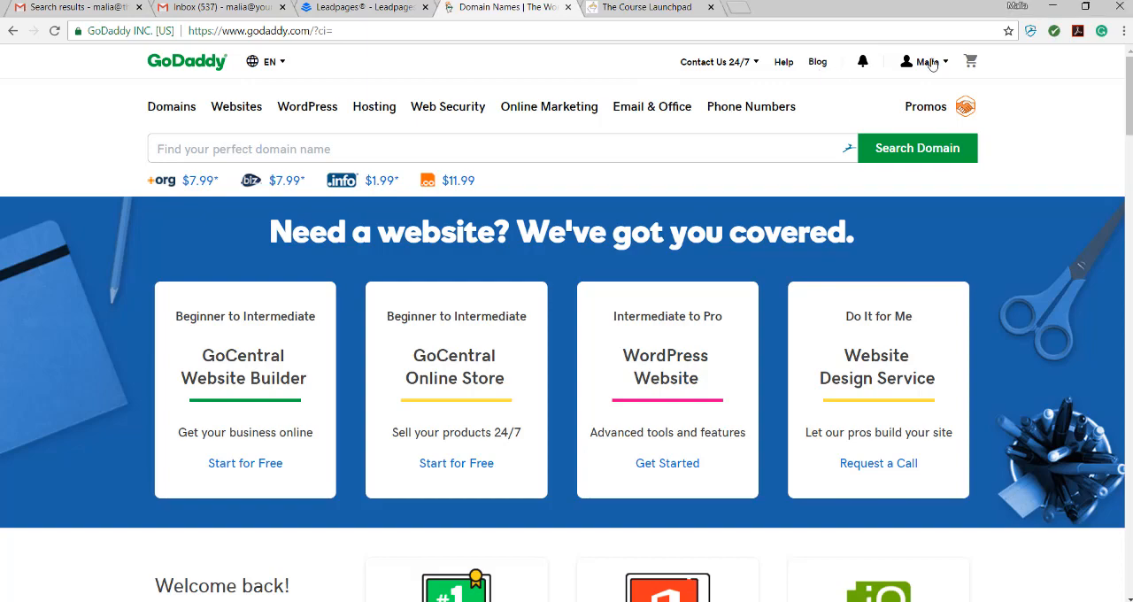
# Step: Open the domain management list from the account's quick links and go to the settings of onlineofferingbootcamp.com
pyautogui.click(926, 61)
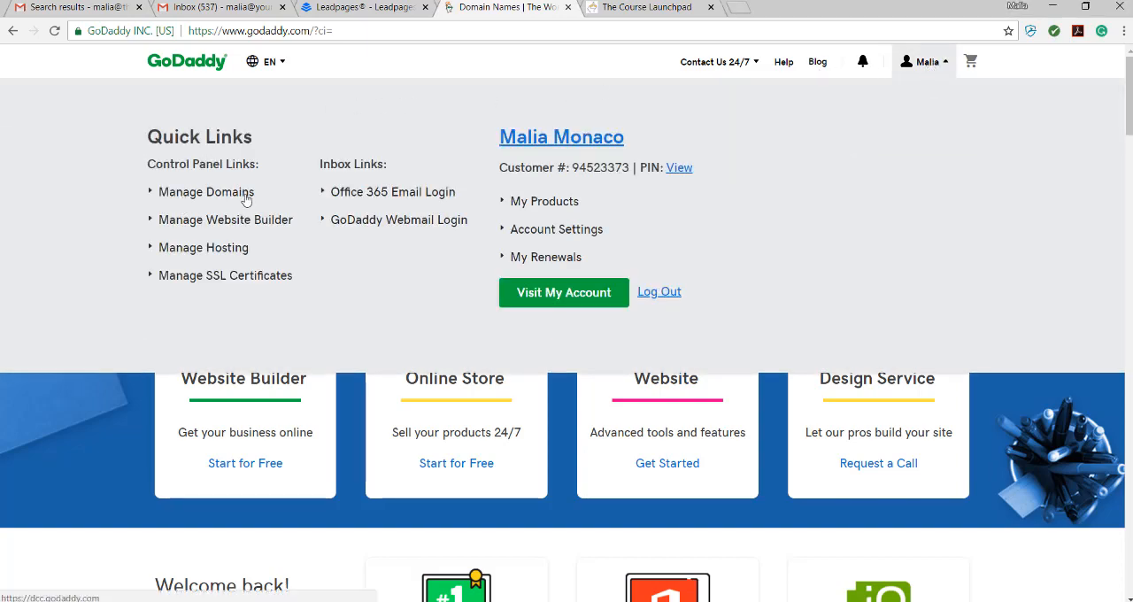
pyautogui.click(188, 197)
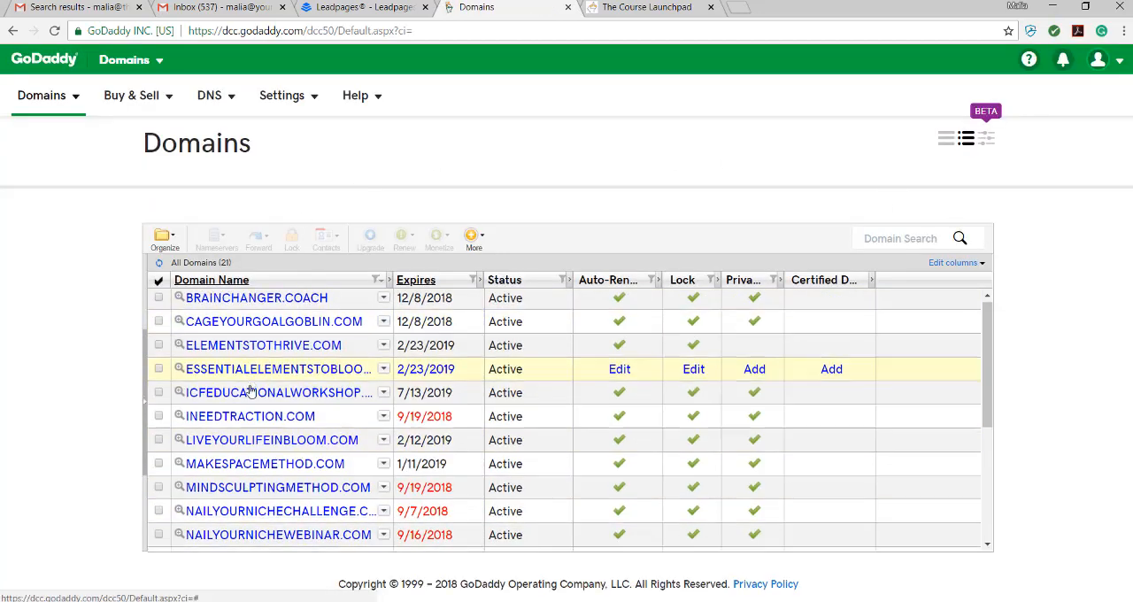
pyautogui.scroll(-3, 252, 396)
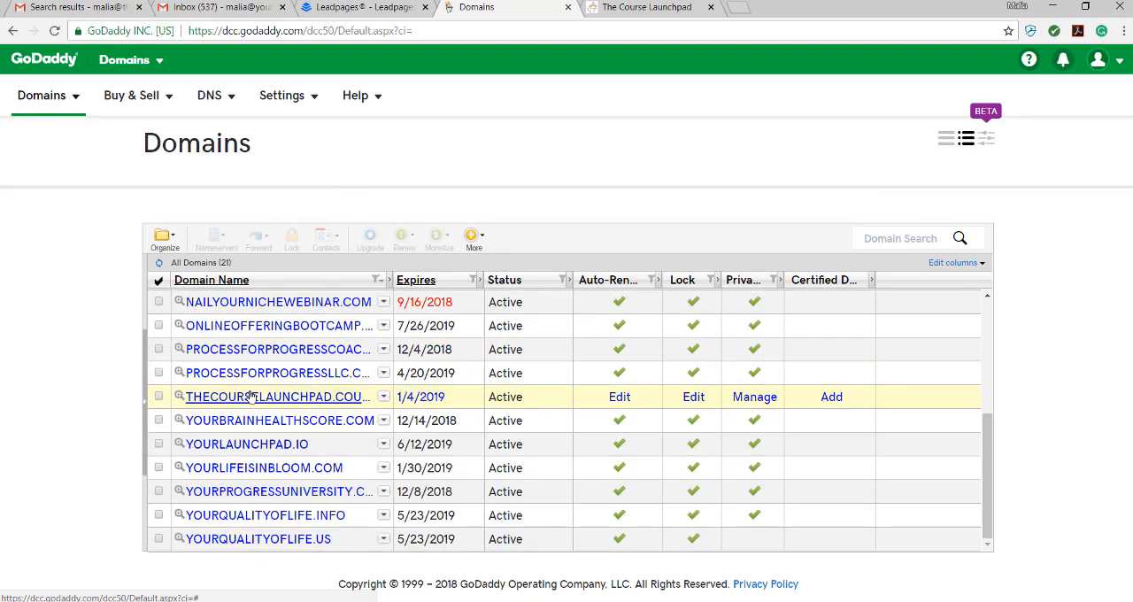
pyautogui.click(339, 327)
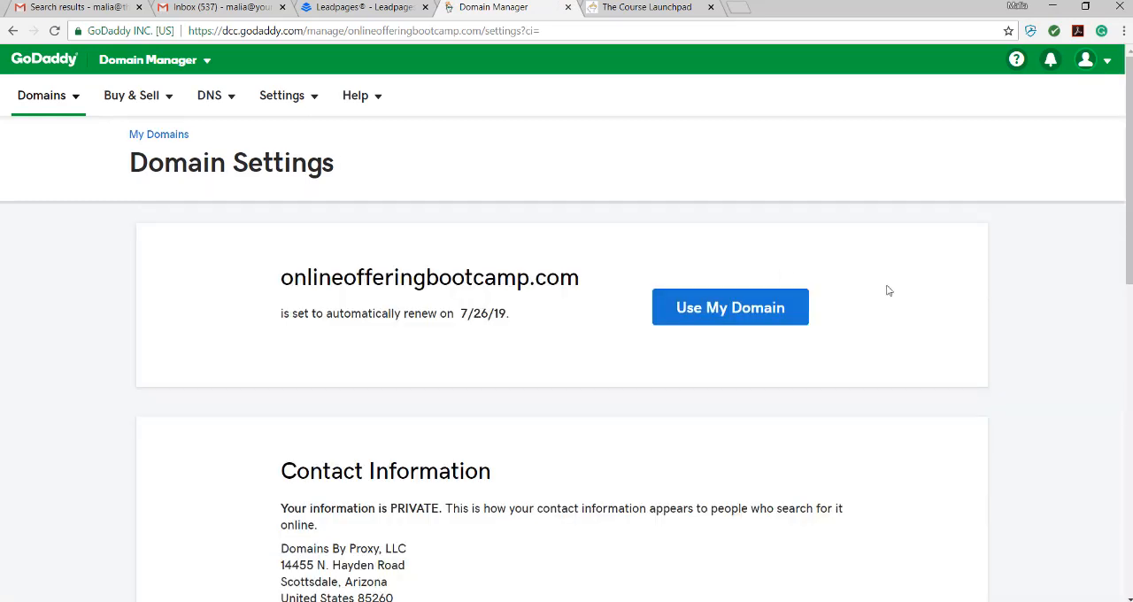
# Step: Put onlineofferingbootcamp.com to use by choosing to connect it to an existing site, and find the option for forwarding to any site
pyautogui.click(728, 310)
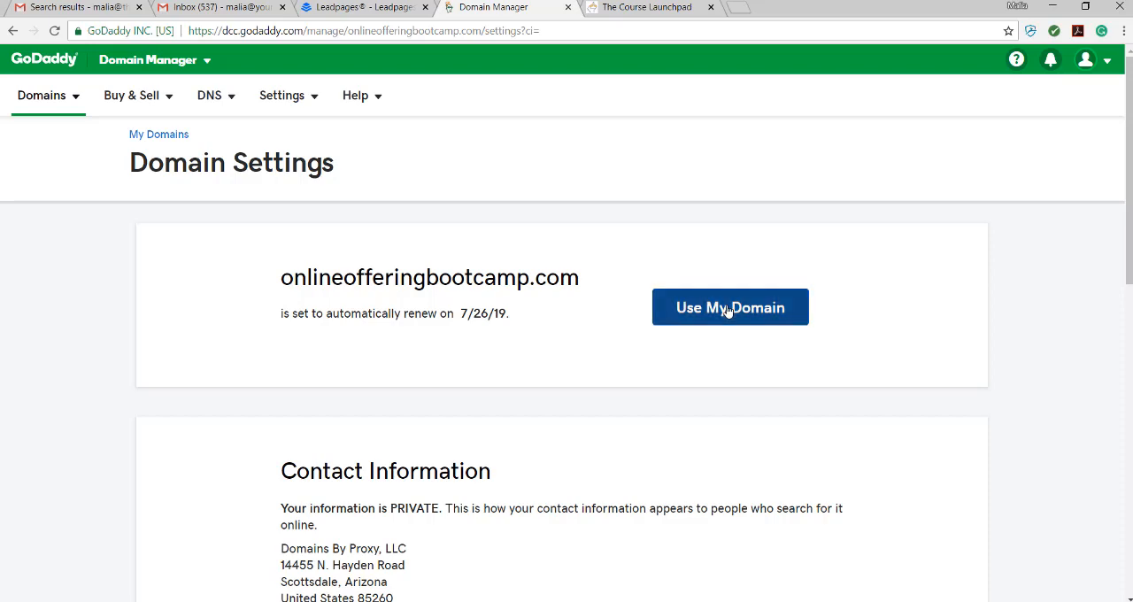
pyautogui.scroll(-1, 960, 300)
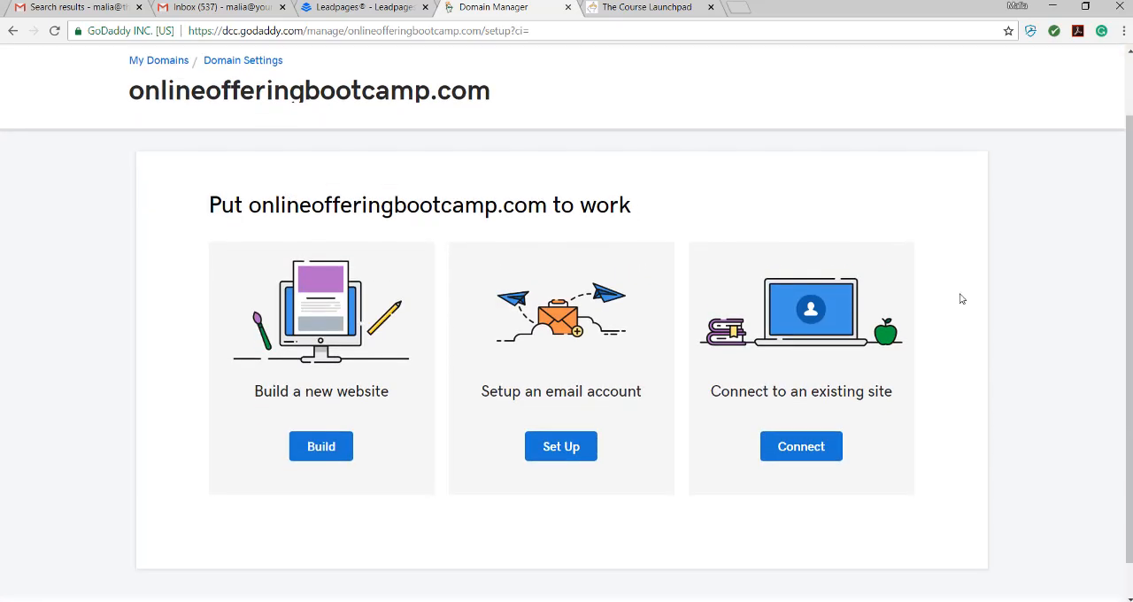
pyautogui.click(819, 448)
pyautogui.scroll(-4, 913, 423)
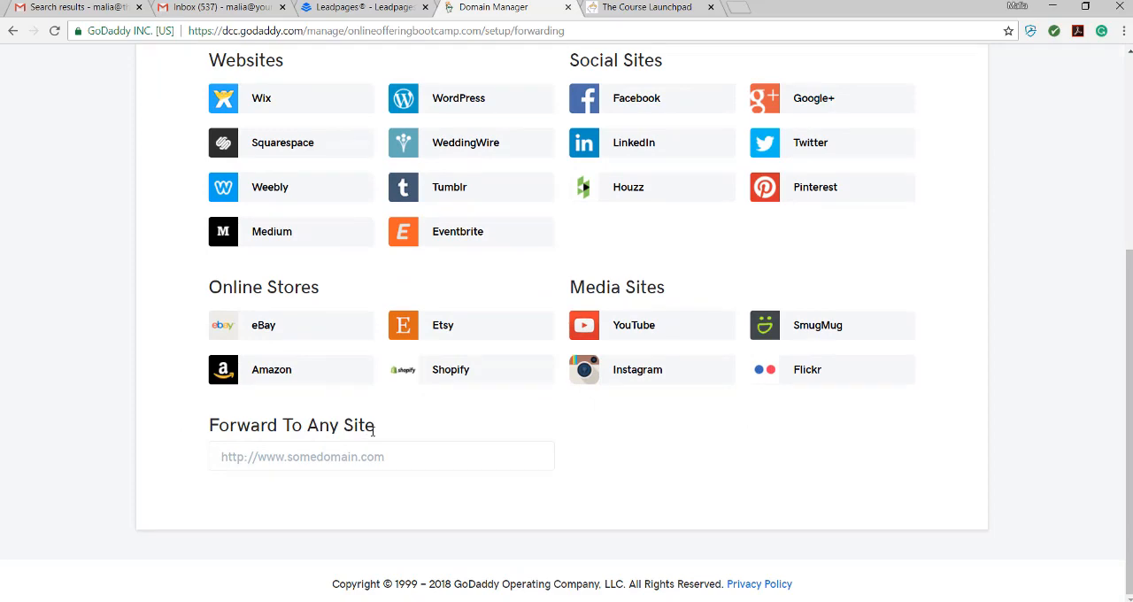
pyautogui.click(638, 9)
pyautogui.click(270, 32)
pyautogui.hotkey('ctrl', 'c')
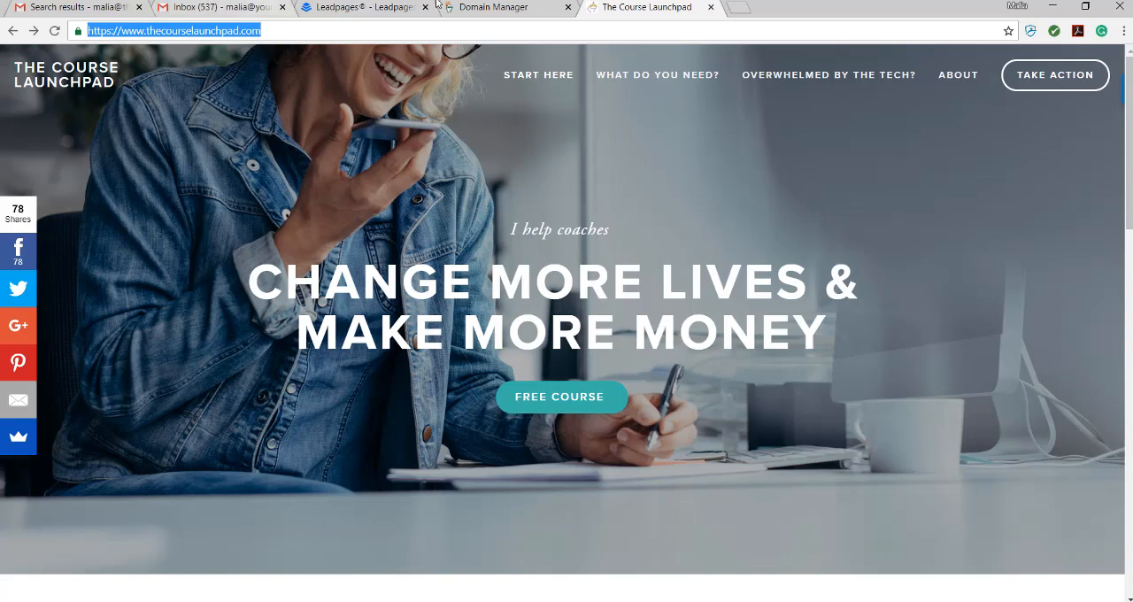
pyautogui.click(469, 7)
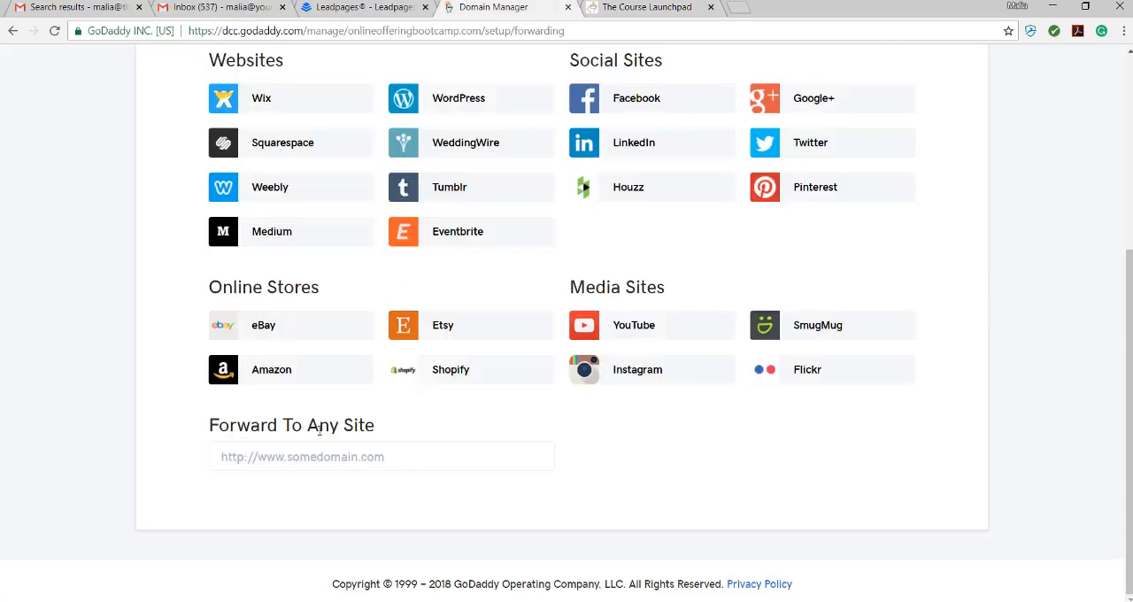
pyautogui.click(252, 460)
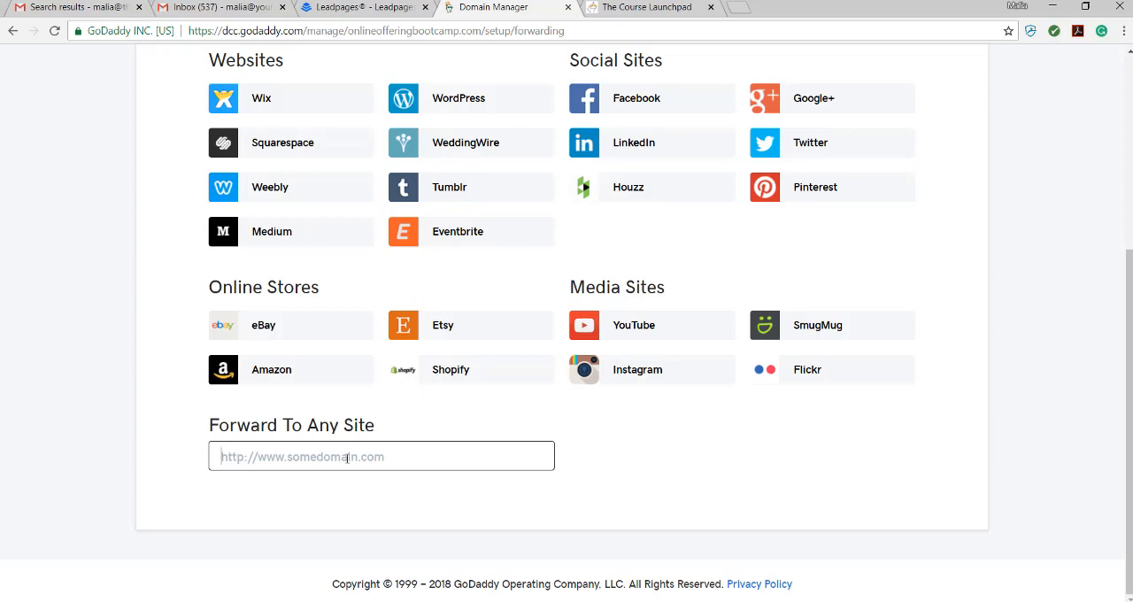
pyautogui.hotkey('ctrl', 'v')
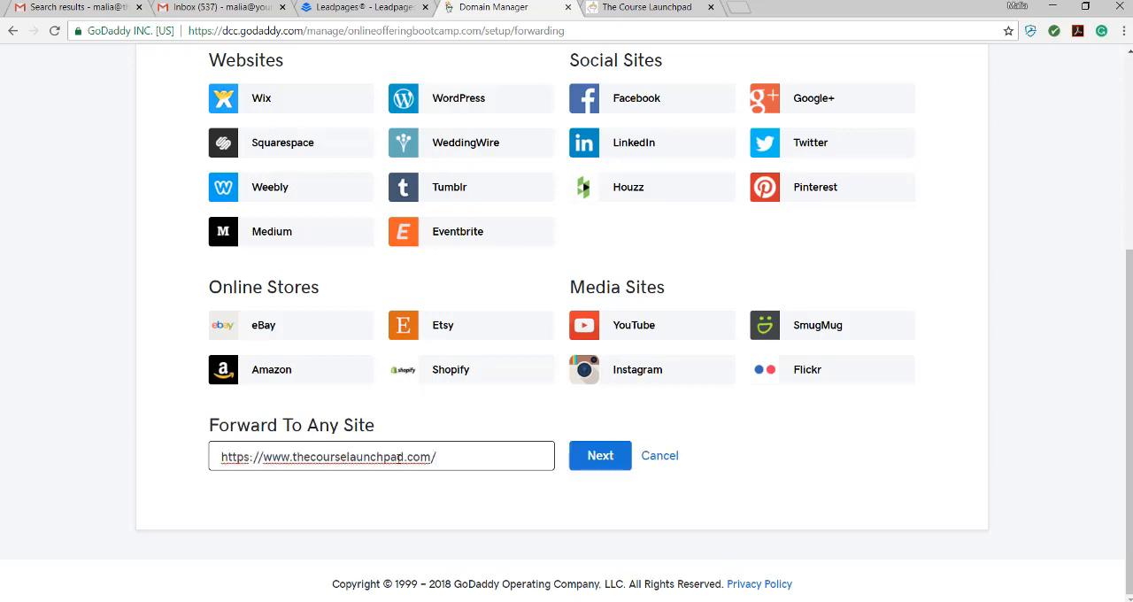
pyautogui.click(600, 456)
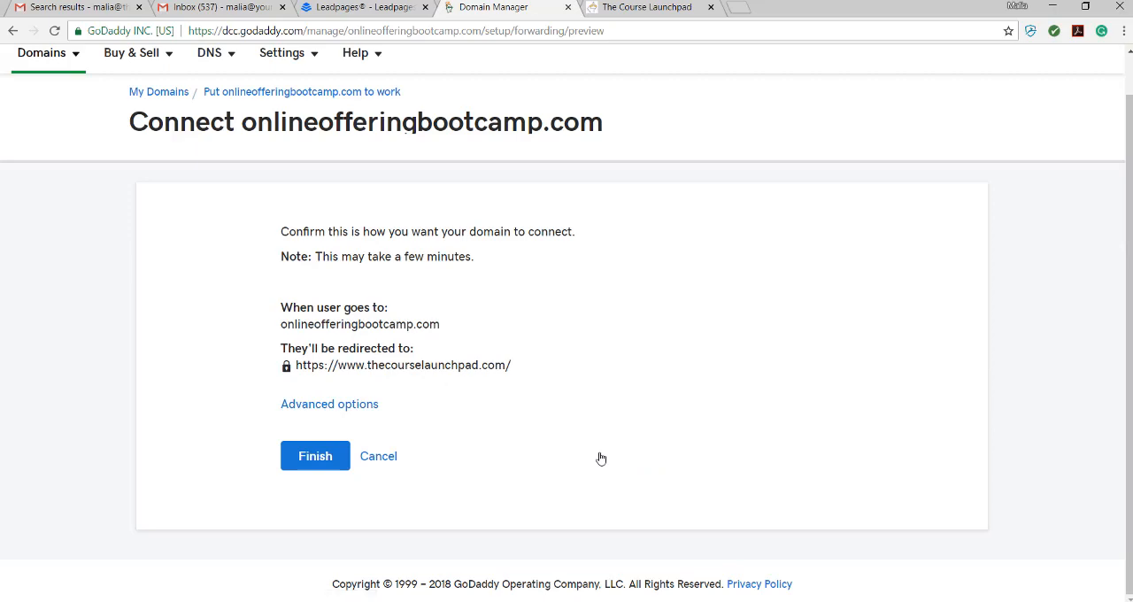
pyautogui.click(316, 459)
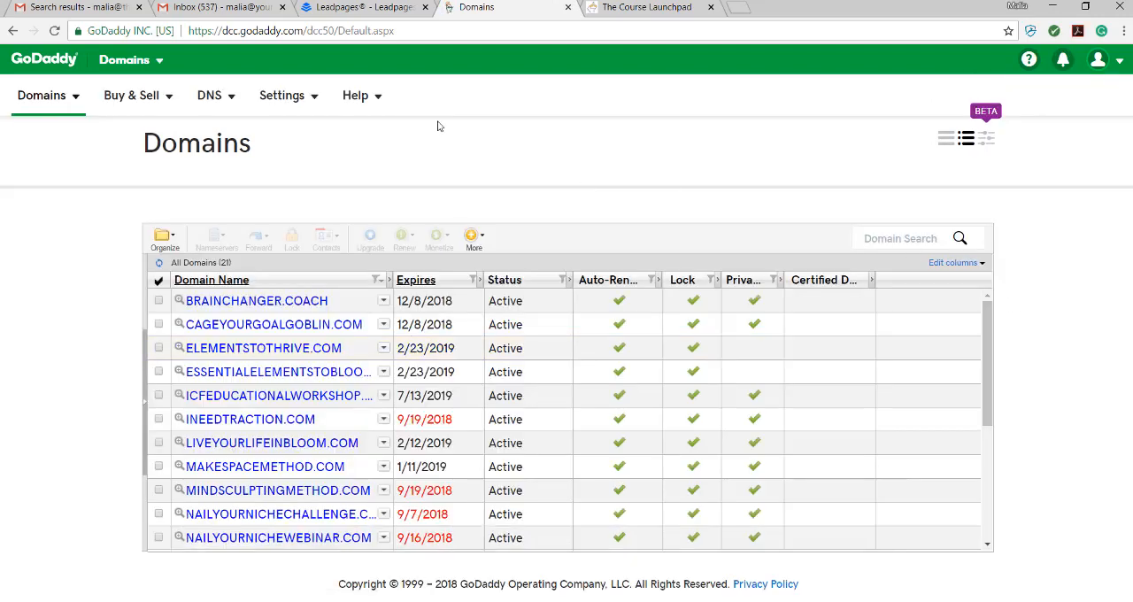
pyautogui.click(67, 66)
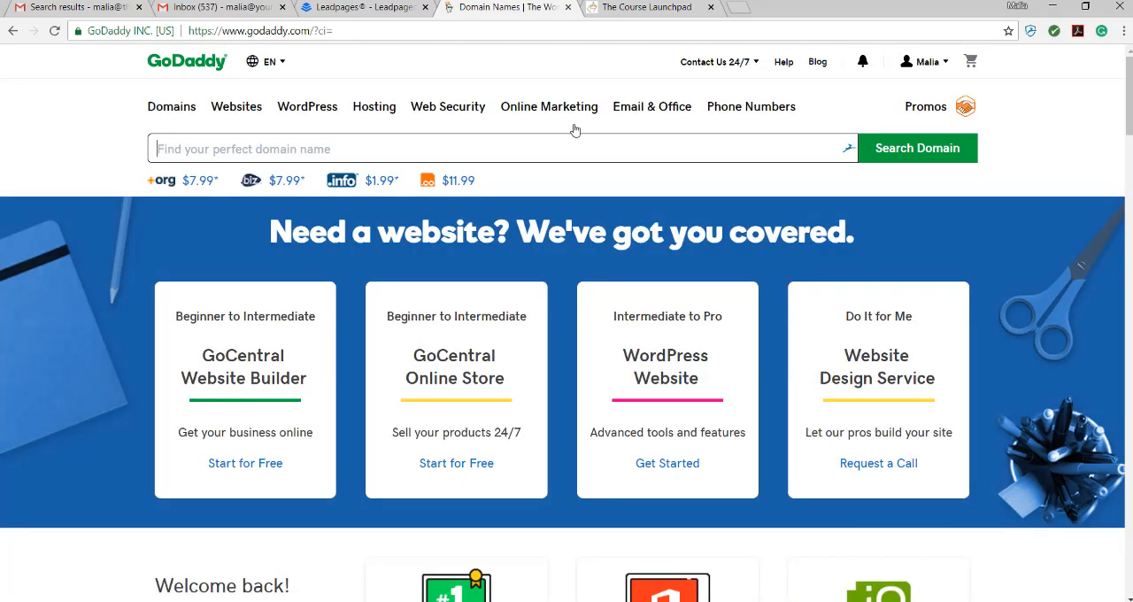
pyautogui.click(738, 8)
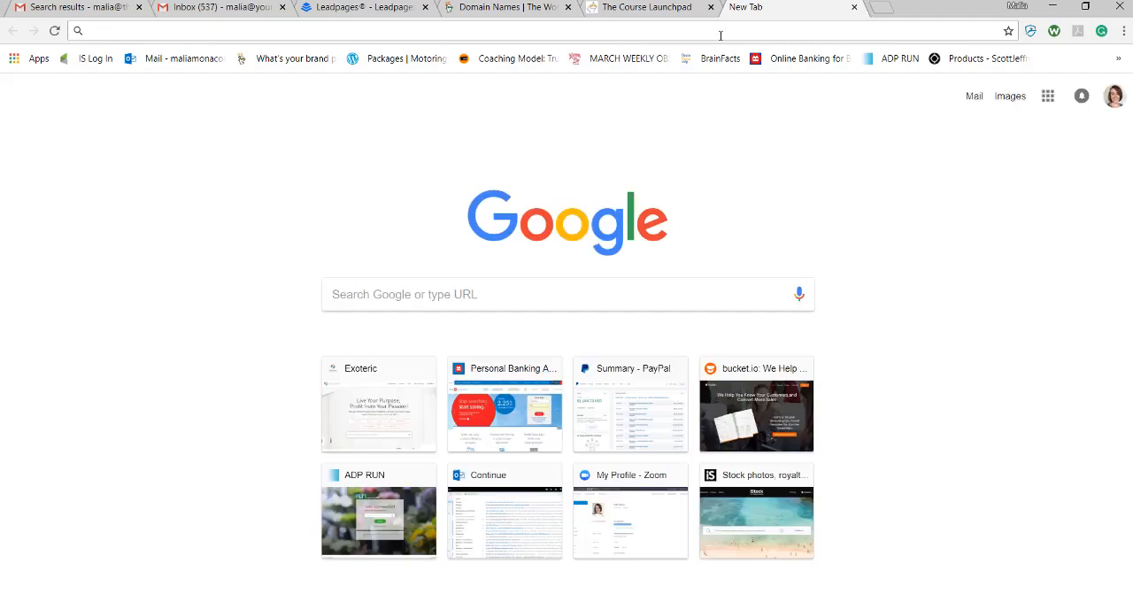
pyautogui.write('www.')
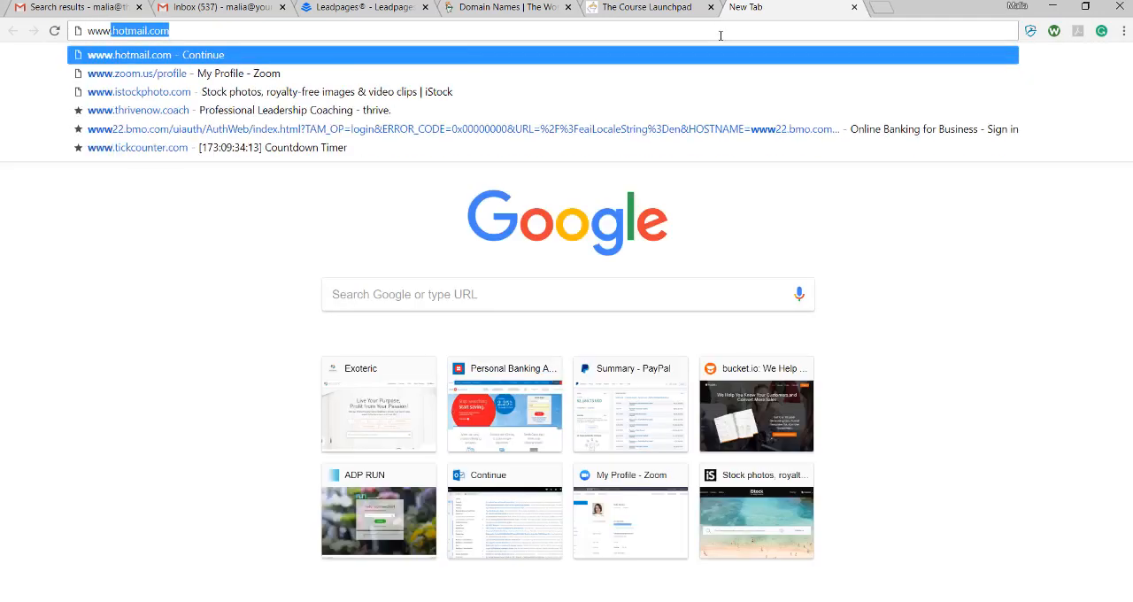
pyautogui.write('onl')
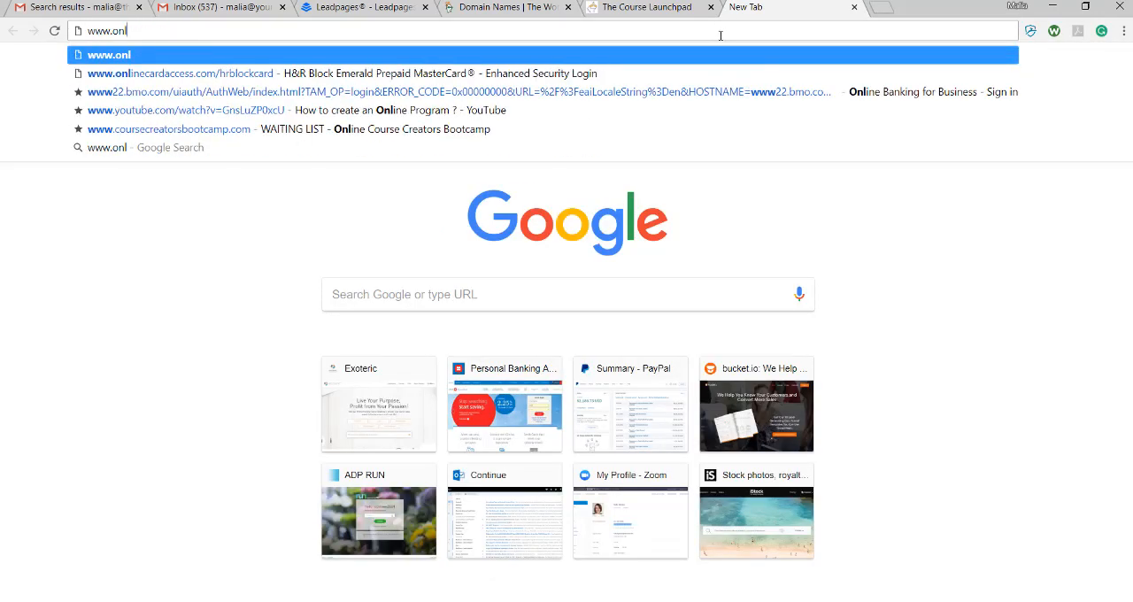
pyautogui.write('ineoff')
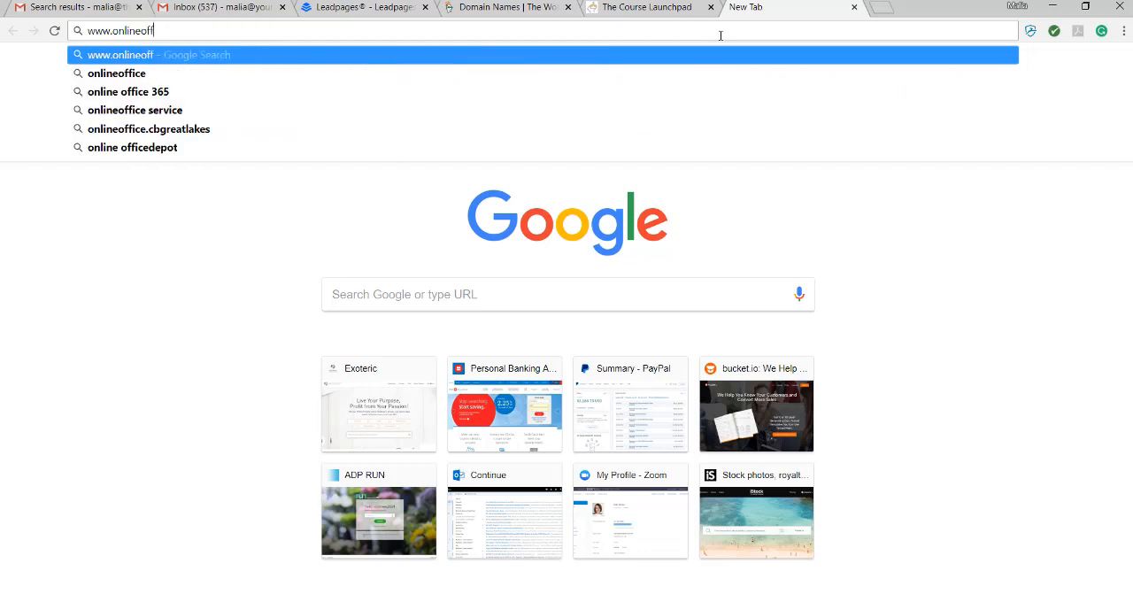
pyautogui.write('eringbootc')
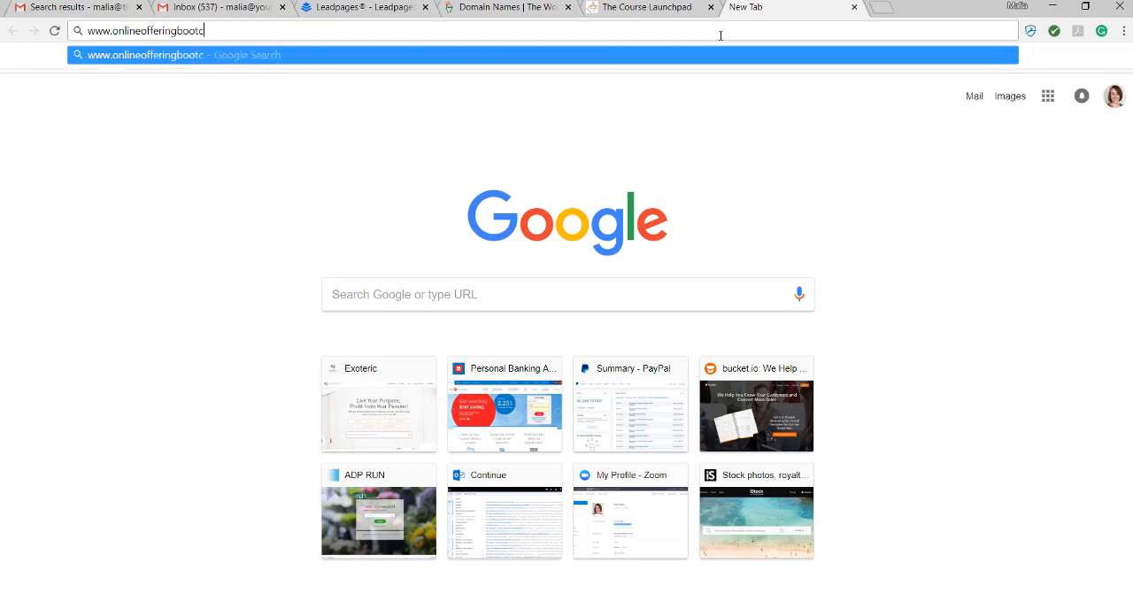
pyautogui.write('amp.com')
pyautogui.press('Return')
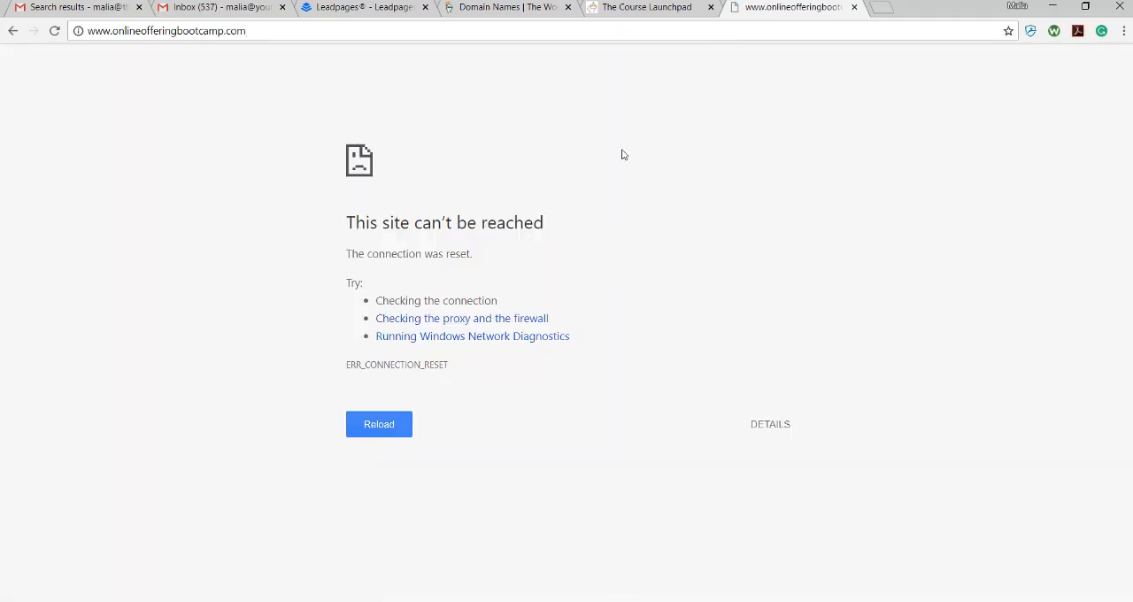
pyautogui.click(13, 30)
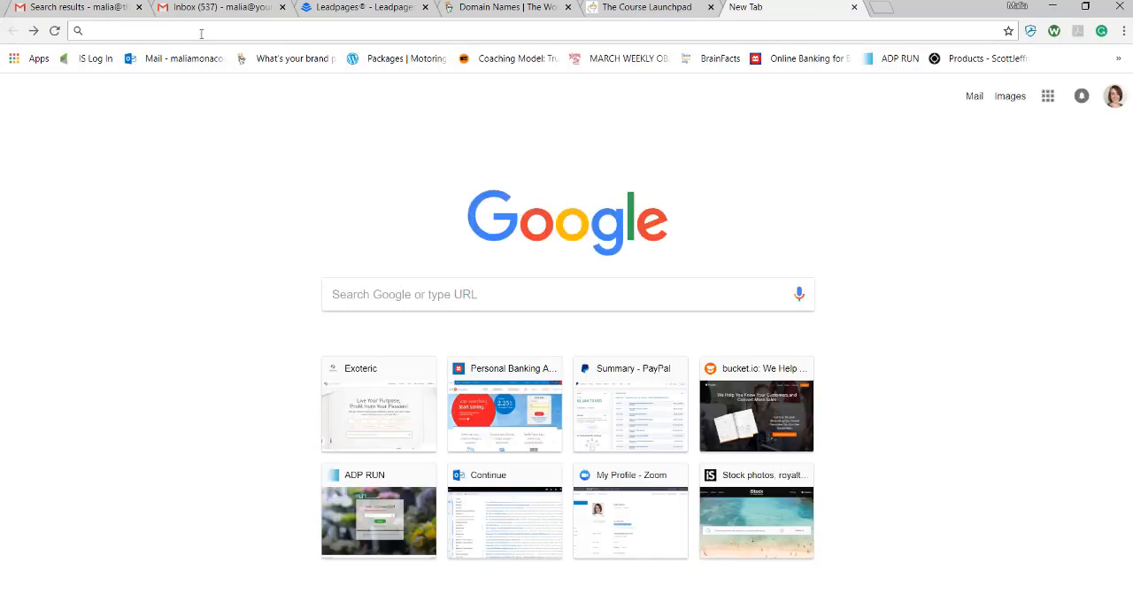
pyautogui.write('www.')
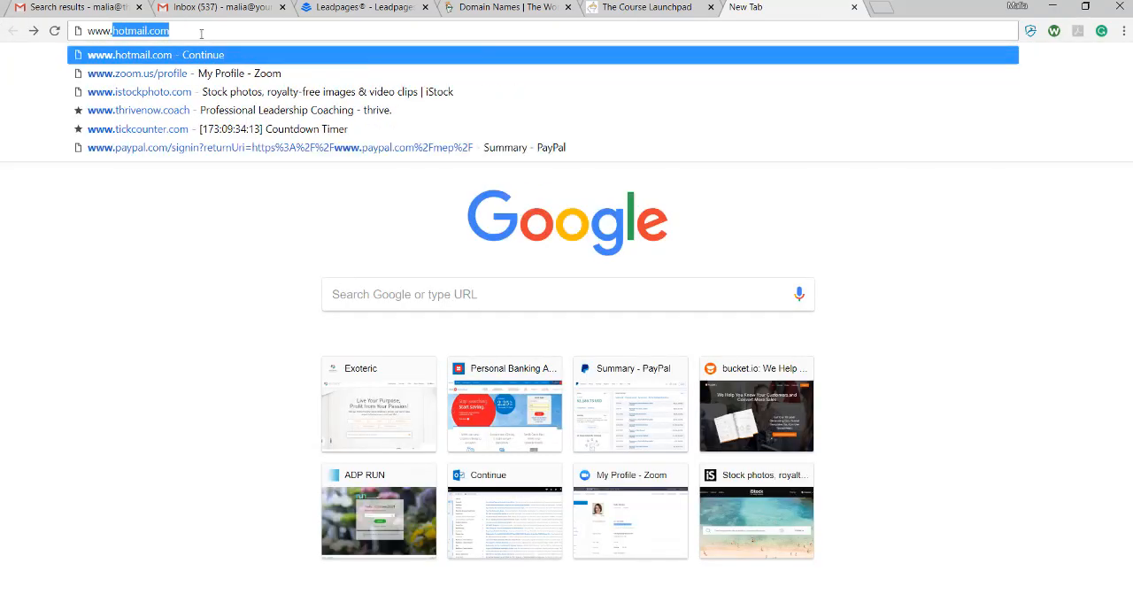
pyautogui.write('onlineoffering')
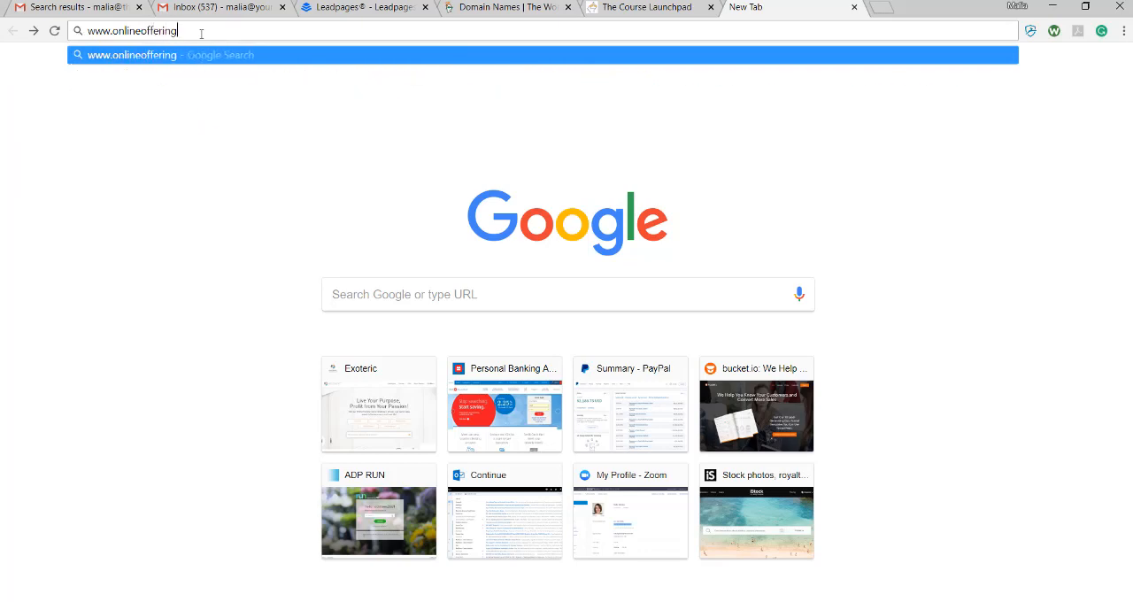
pyautogui.write('bootcamp.com')
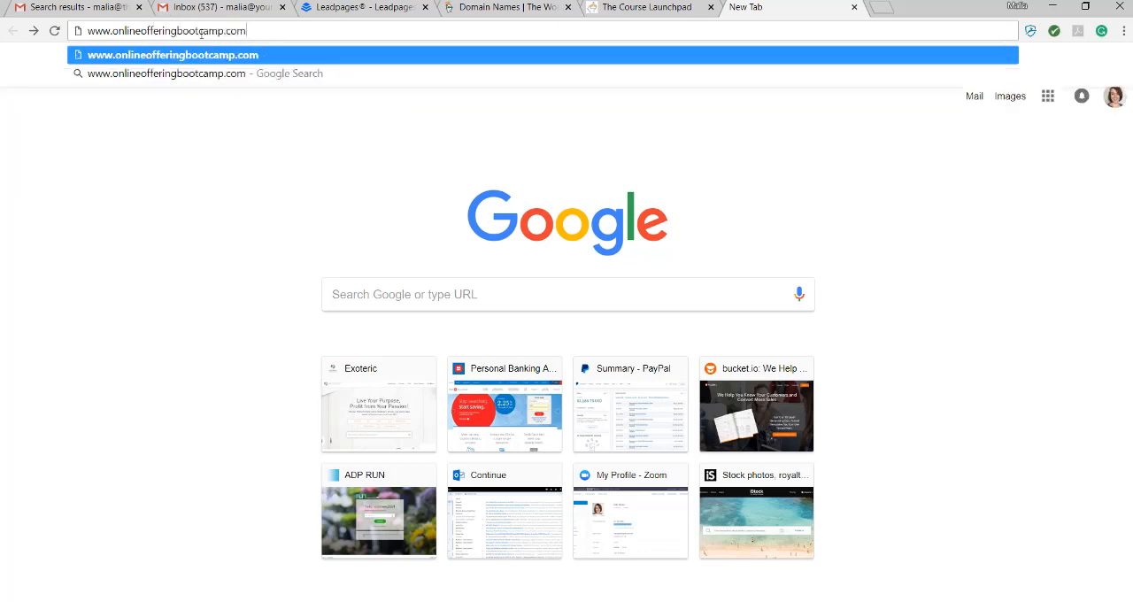
pyautogui.press('Return')
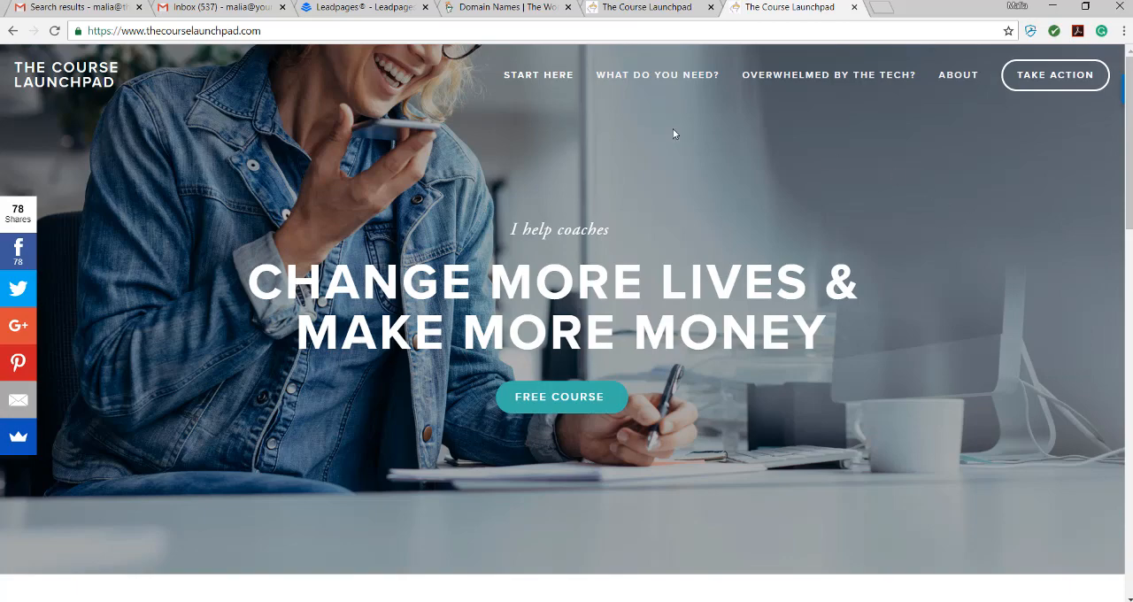
pyautogui.click(634, 6)
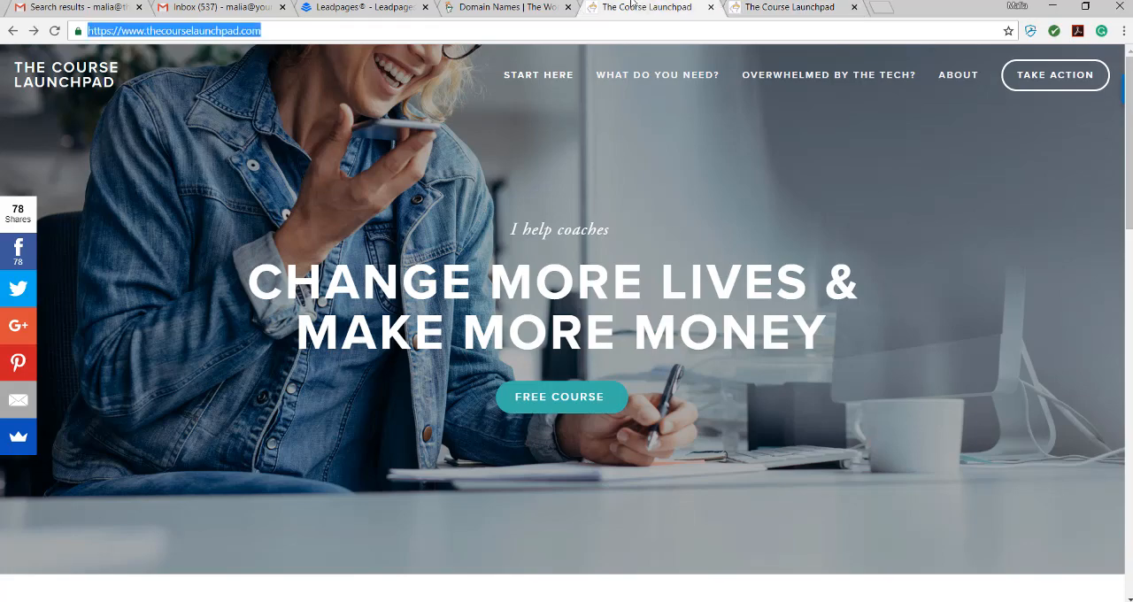
# Step: Return to GoDaddy's domain management, reopen the settings of onlineofferingbootcamp.com, and go to its connection management
pyautogui.click(516, 7)
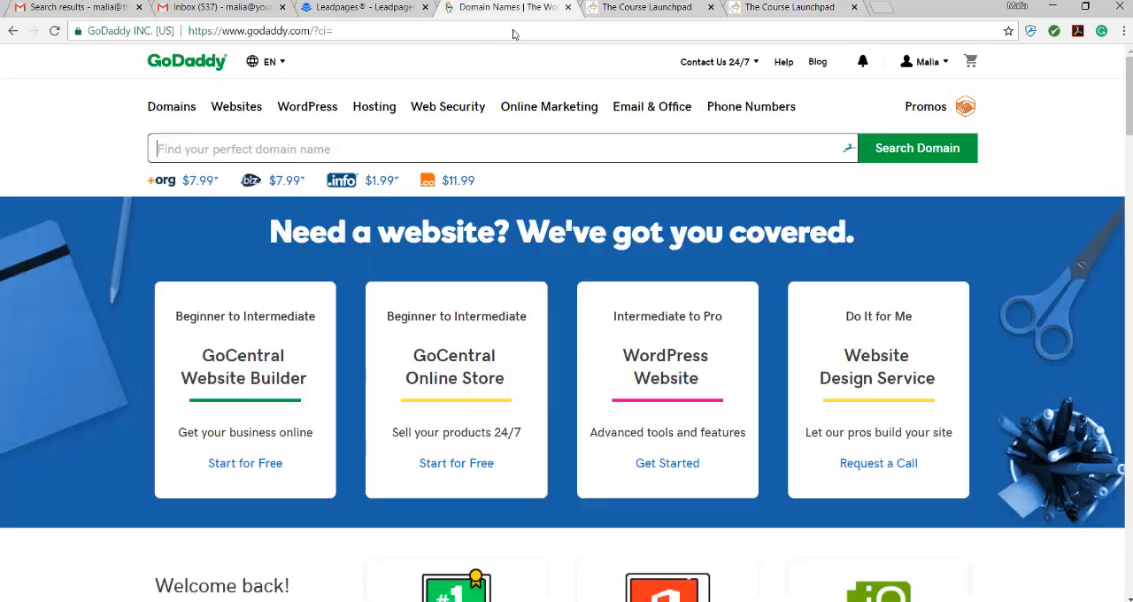
pyautogui.click(920, 64)
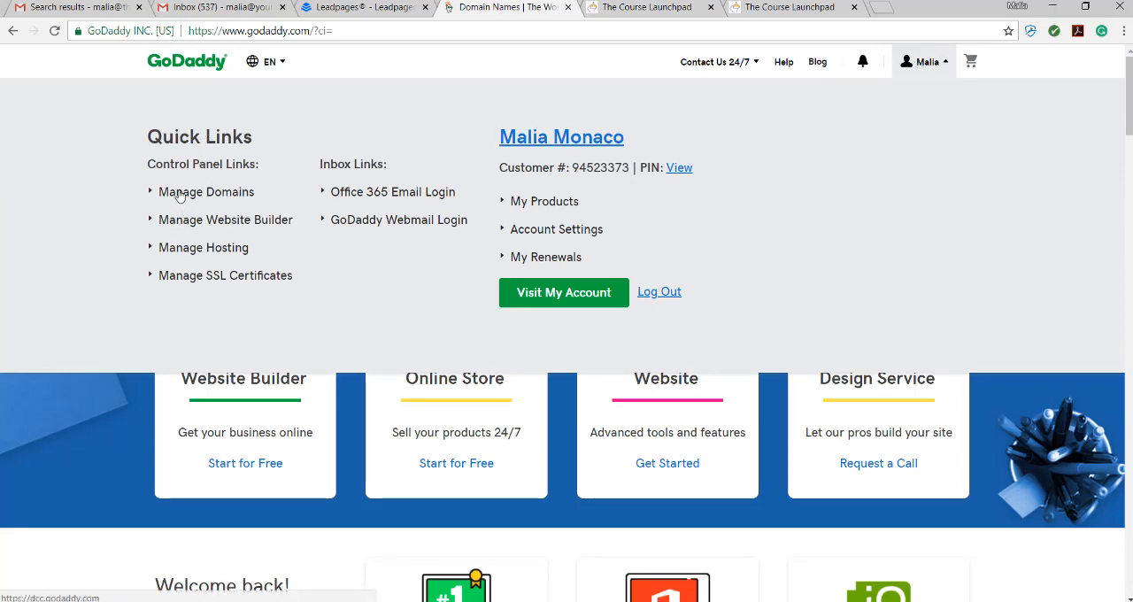
pyautogui.click(241, 198)
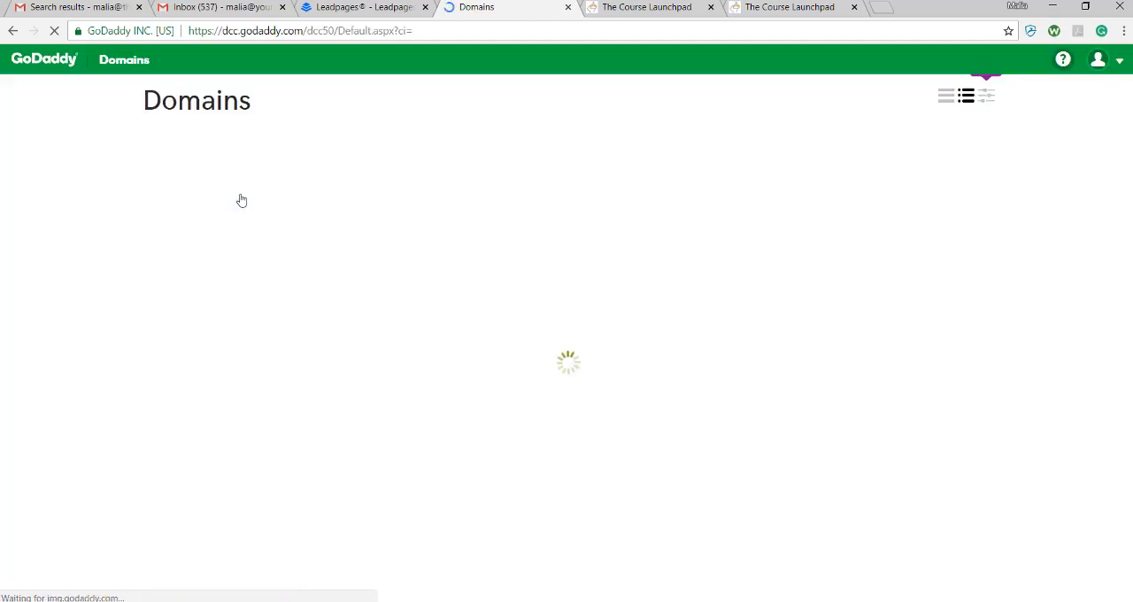
pyautogui.scroll(-1, 281, 425)
pyautogui.scroll(-2, 281, 426)
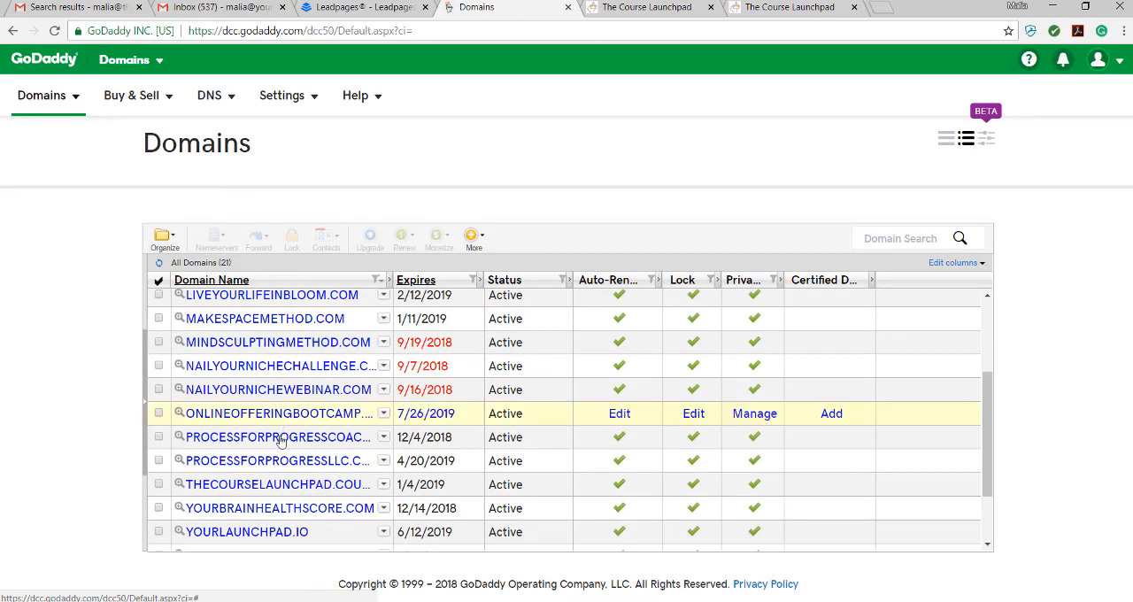
pyautogui.click(276, 411)
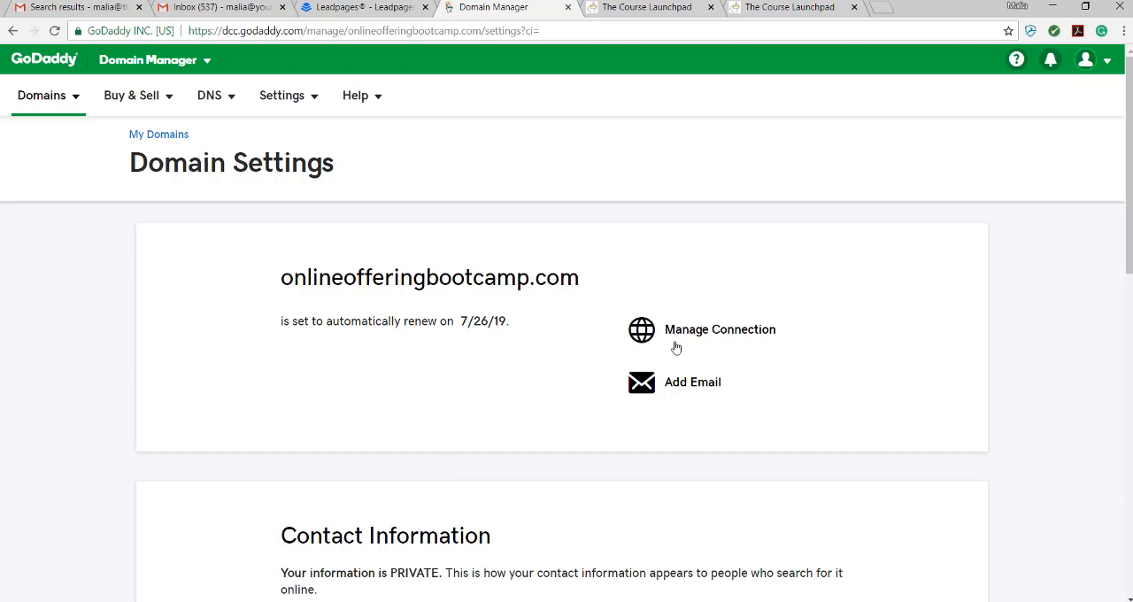
pyautogui.click(735, 332)
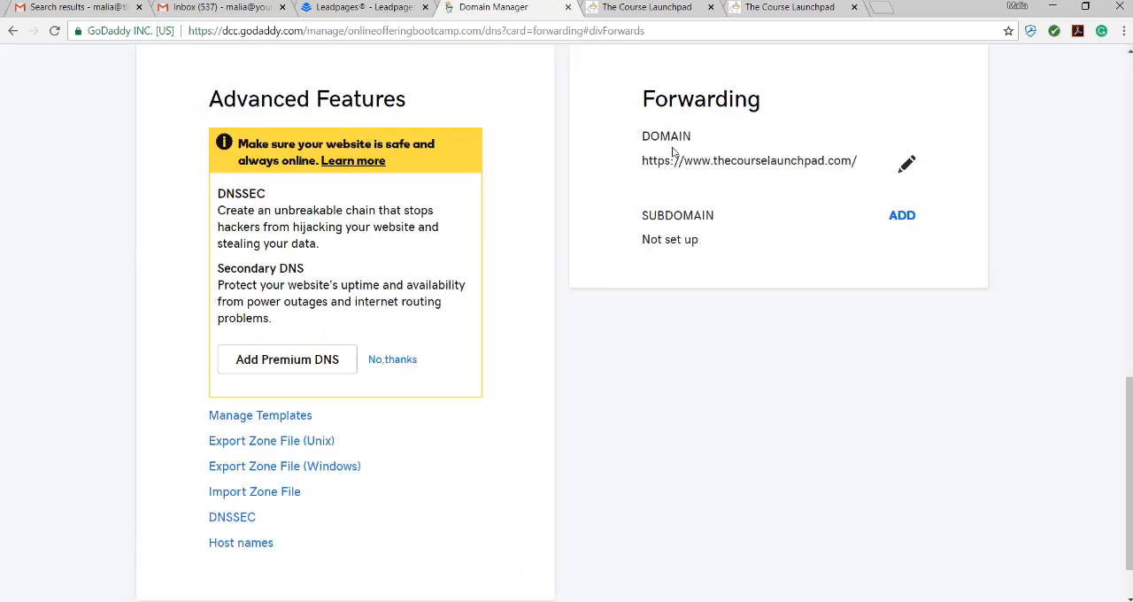
# Step: Edit the domain forwarding entry and save it as Permanent (301), Forward only, with the nameserver and DNS update enabled
pyautogui.click(906, 168)
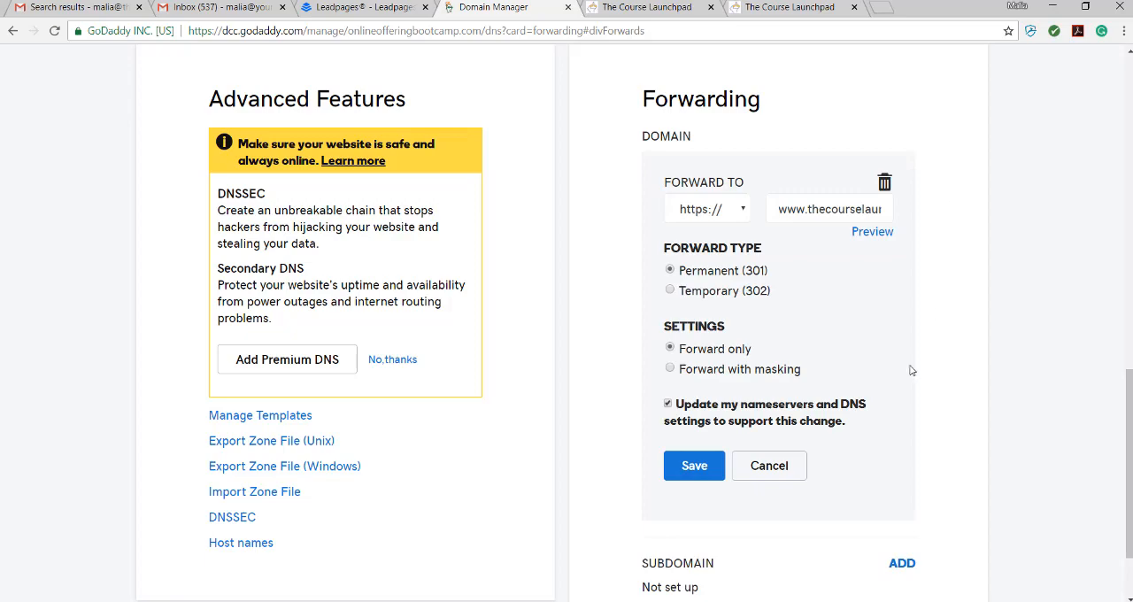
pyautogui.scroll(-2, 912, 370)
pyautogui.scroll(3, 819, 424)
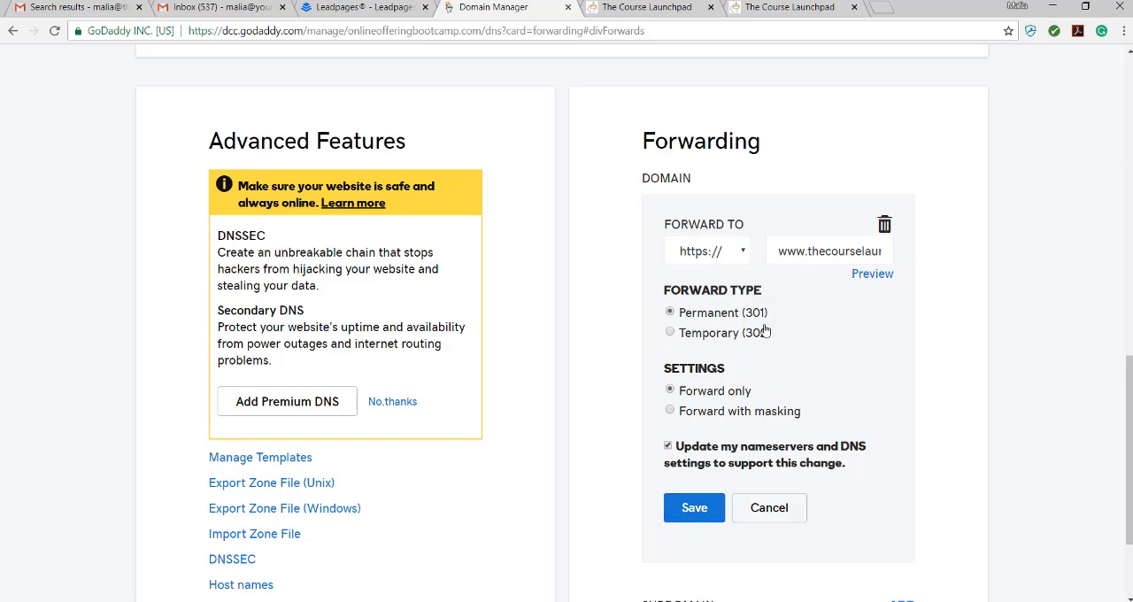
pyautogui.click(704, 509)
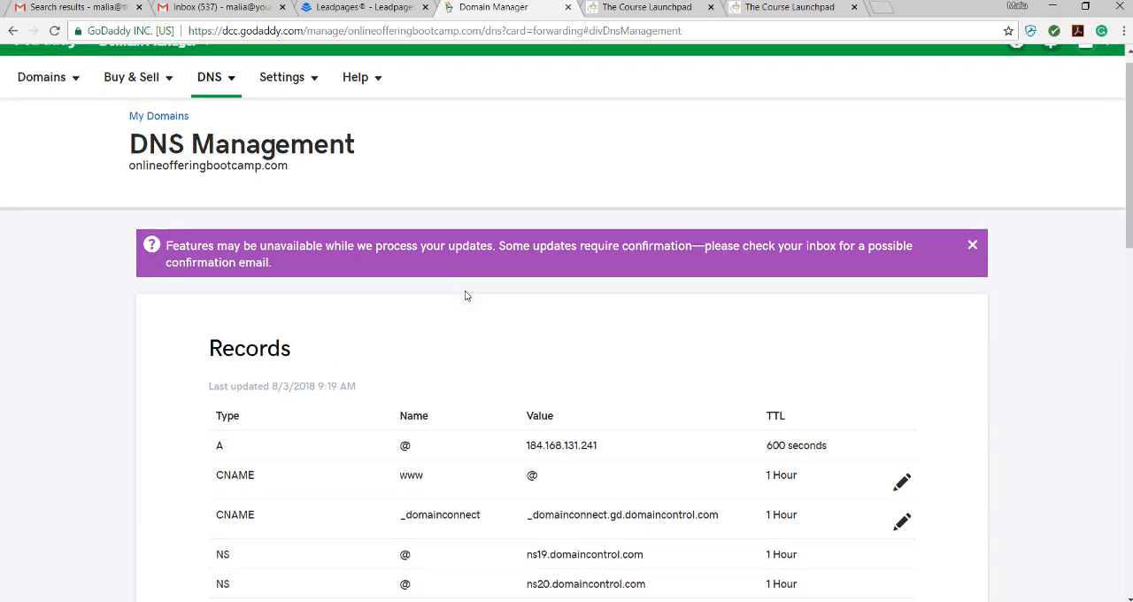
pyautogui.scroll(-3, 466, 292)
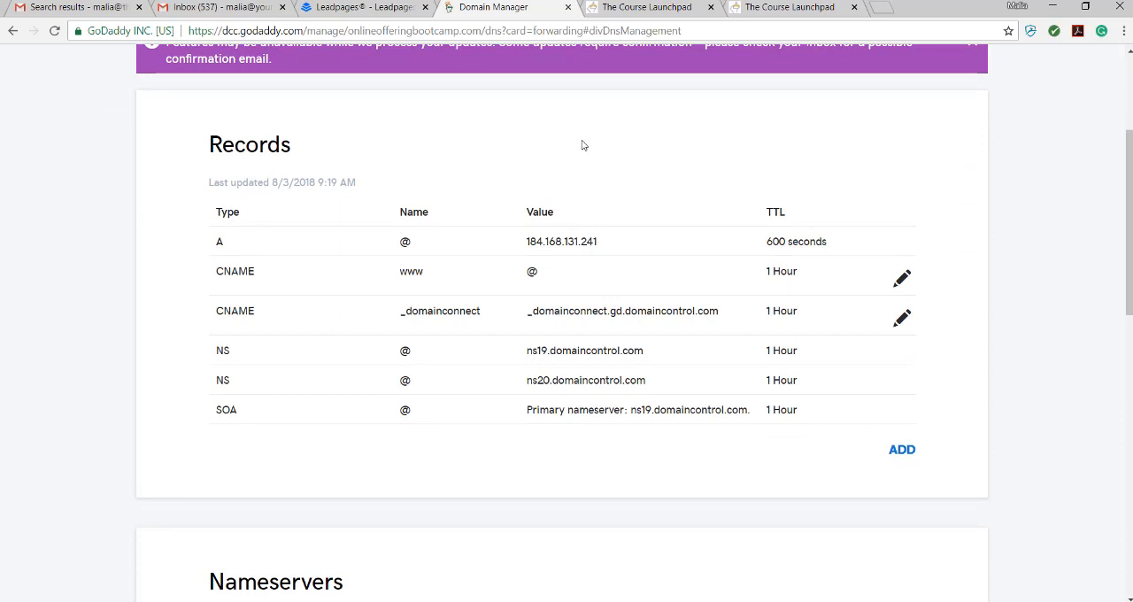
pyautogui.click(425, 601)
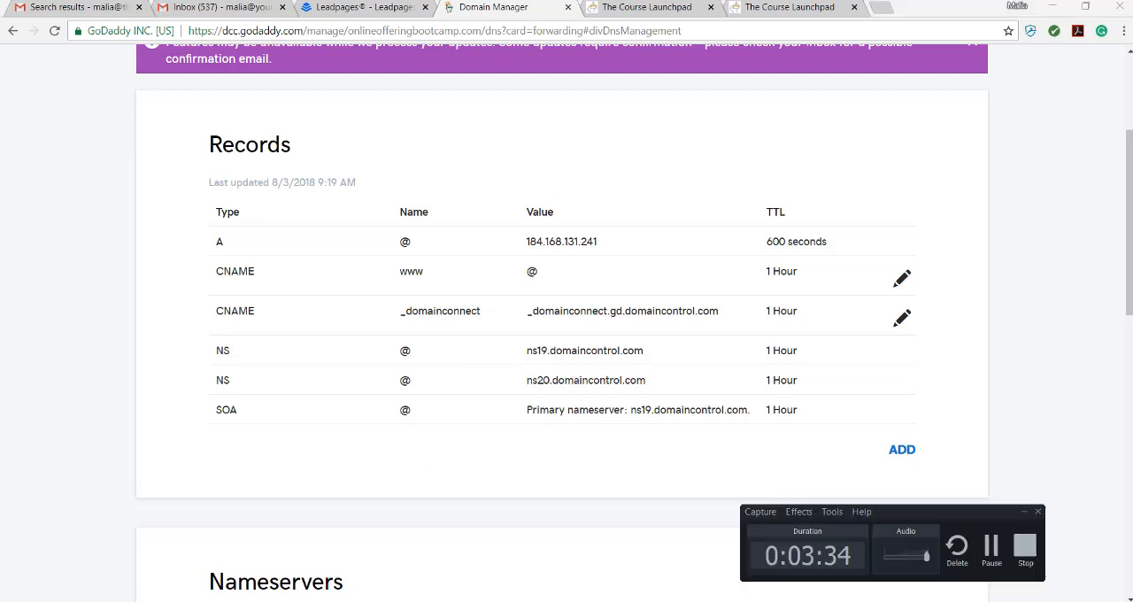